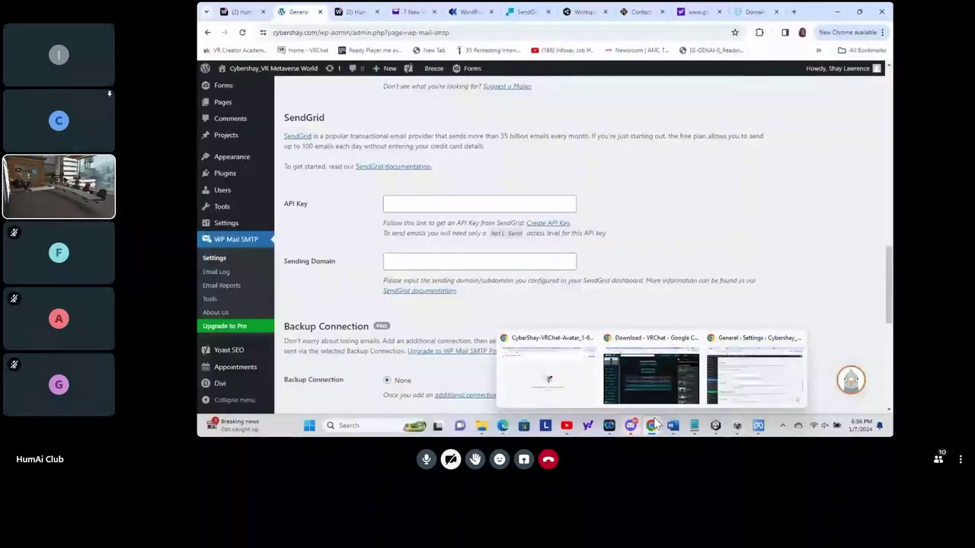
- Paste the copied SendGrid API key into the WP Mail SMTP API Key field
{"action": "left_click", "coordinate": [429, 209]}
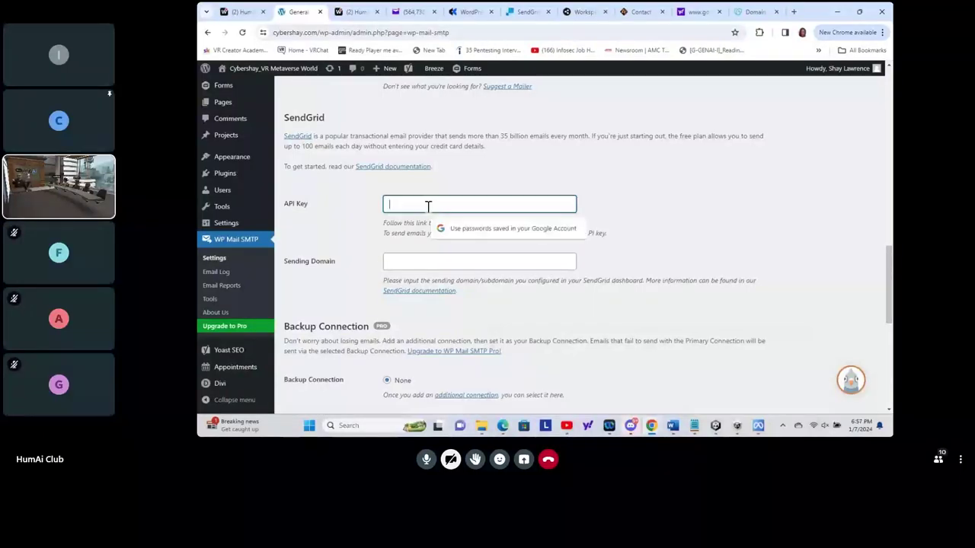
{"action": "right_click", "coordinate": [430, 210]}
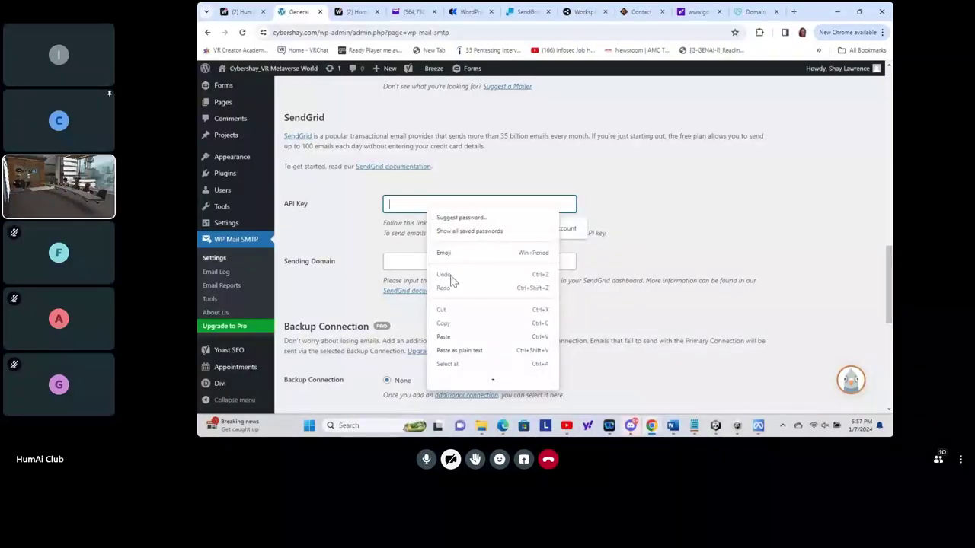
{"action": "left_click", "coordinate": [453, 338]}
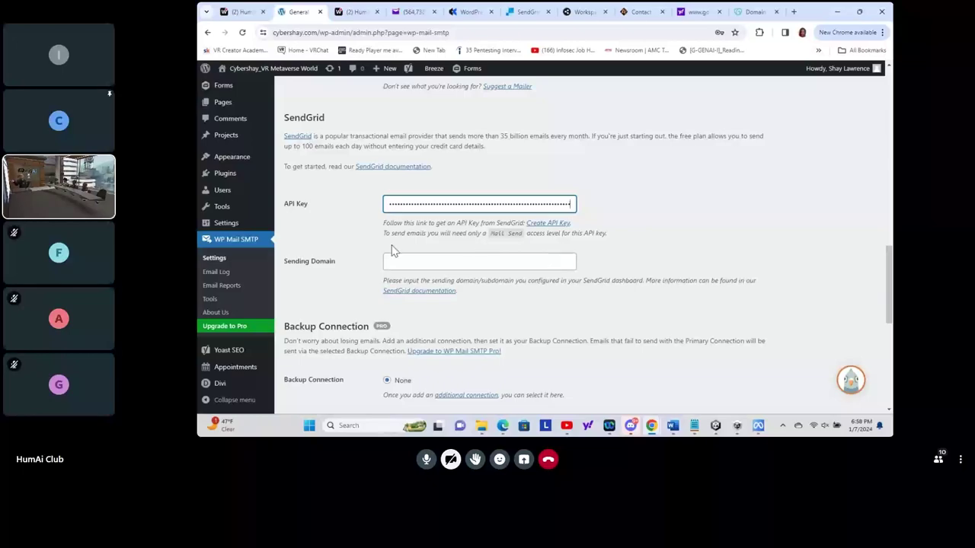
- Leave the Sending Domain field and open a new blank Chrome tab
{"action": "left_click", "coordinate": [404, 261]}
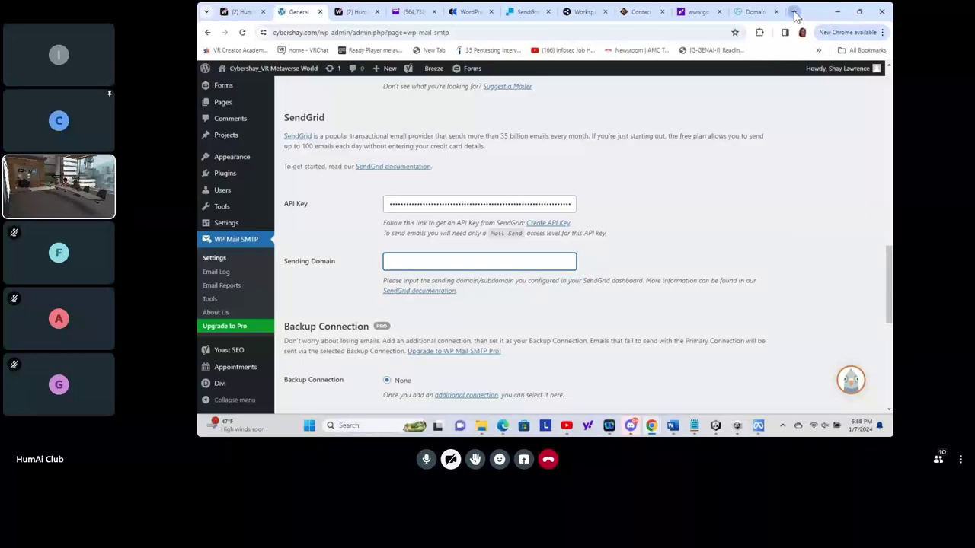
{"action": "left_click", "coordinate": [794, 13]}
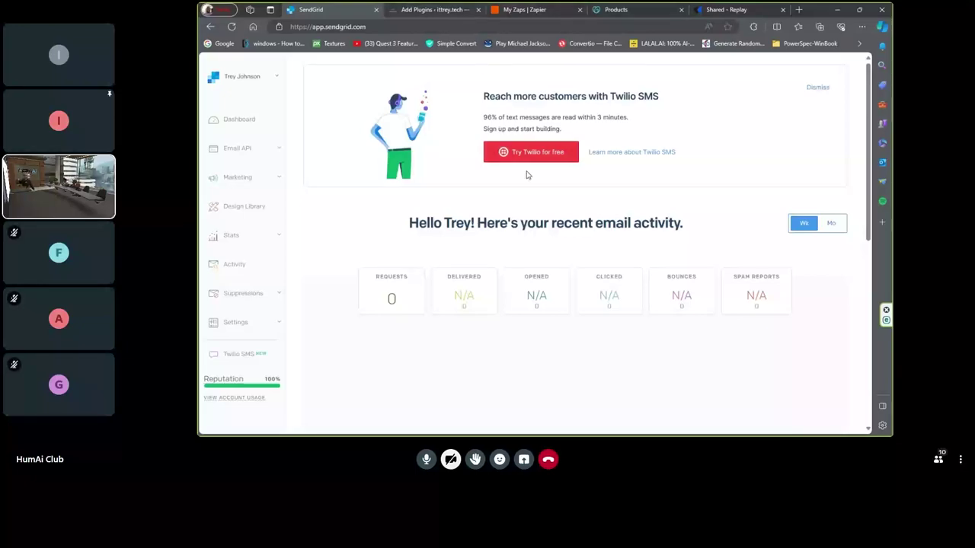
- In SendGrid Settings > API Keys, start a new API key named 'IT'
{"action": "left_click", "coordinate": [254, 322]}
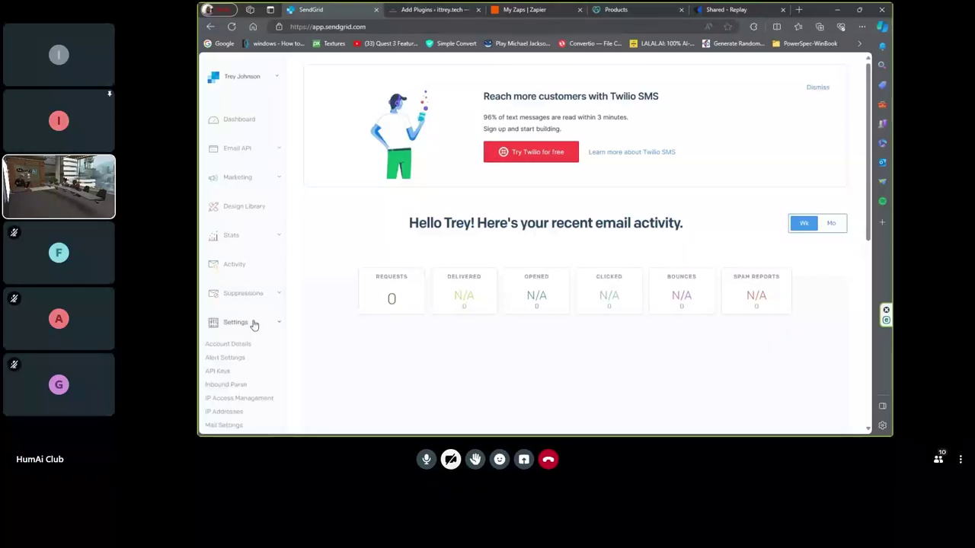
{"action": "left_click", "coordinate": [219, 371]}
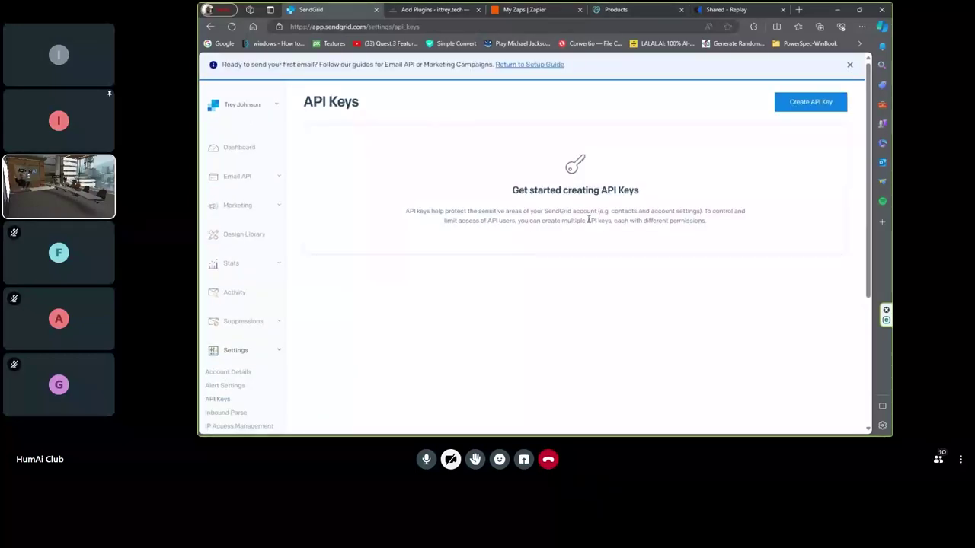
{"action": "left_click", "coordinate": [827, 106]}
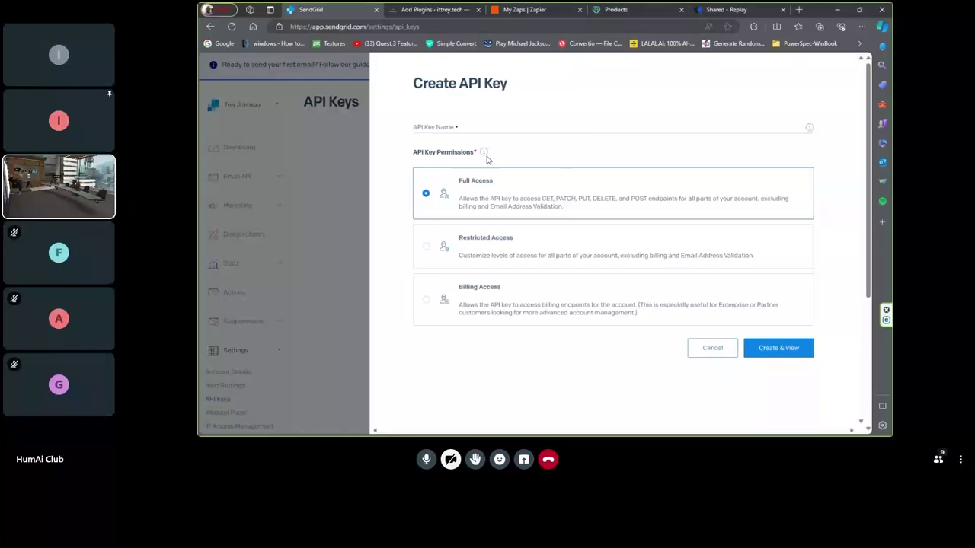
{"action": "left_click", "coordinate": [480, 124]}
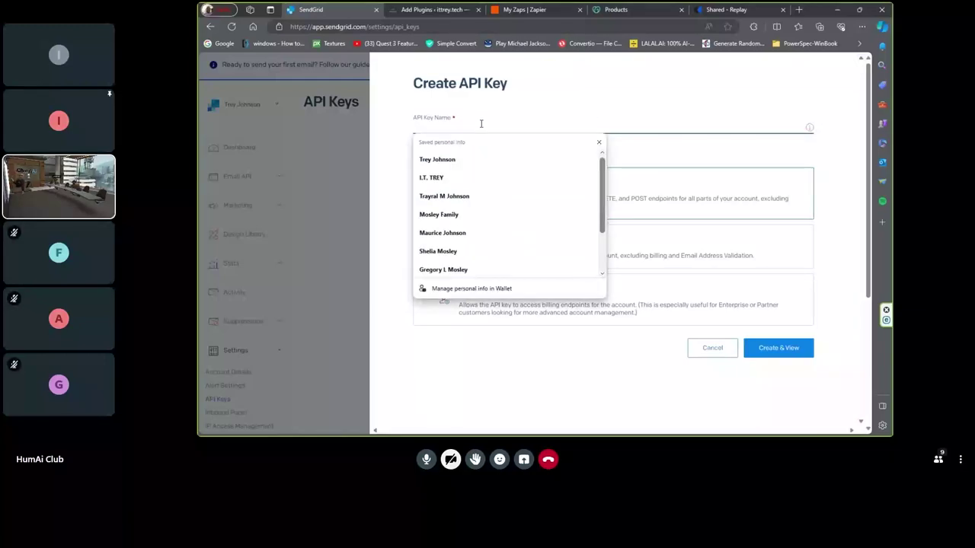
{"action": "key", "text": "Caps_Lock"}
{"action": "key", "text": "Caps_Lock"}
{"action": "key", "text": "Caps_Lock"}
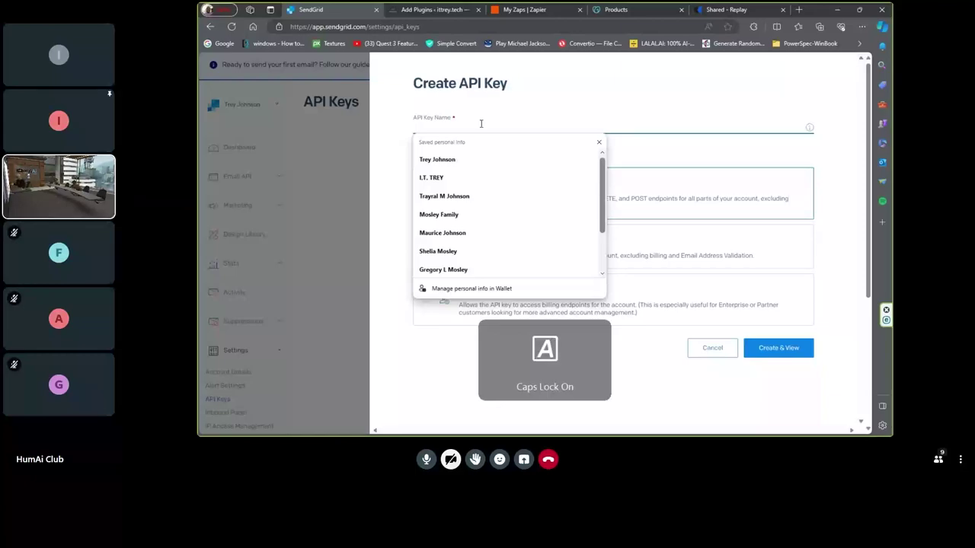
{"action": "type", "text": "IT"}
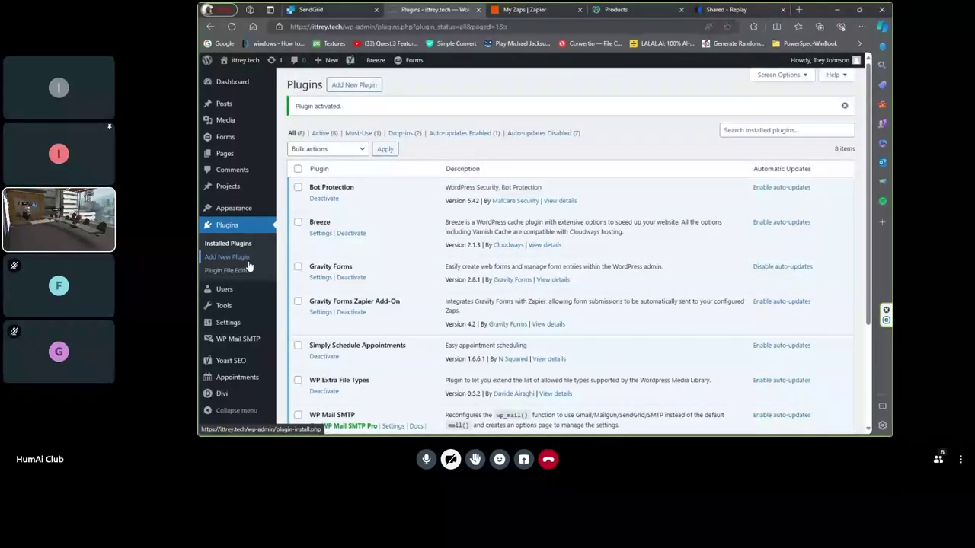
- On the WP Mail SMTP settings page, select SendGrid as the mailer
{"action": "left_click", "coordinate": [241, 337]}
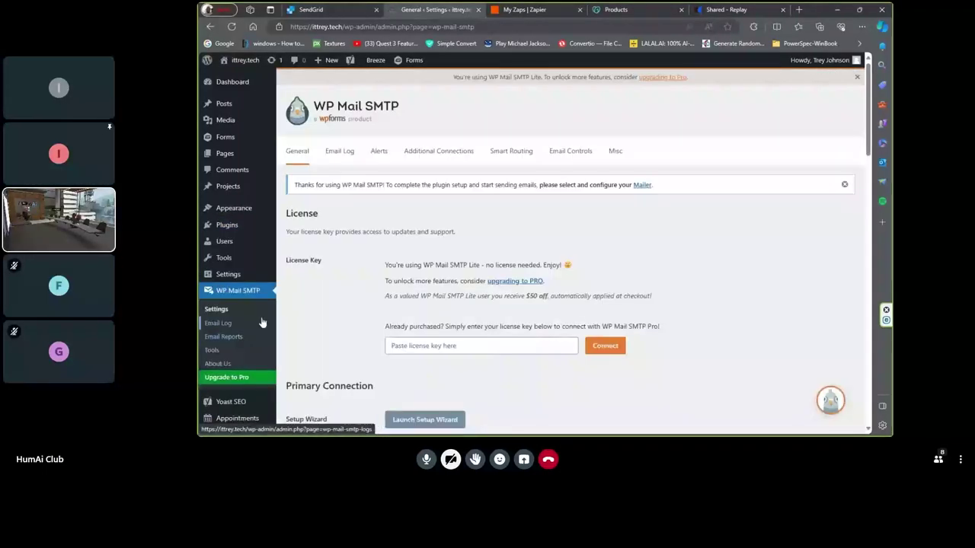
{"action": "left_click", "coordinate": [440, 348]}
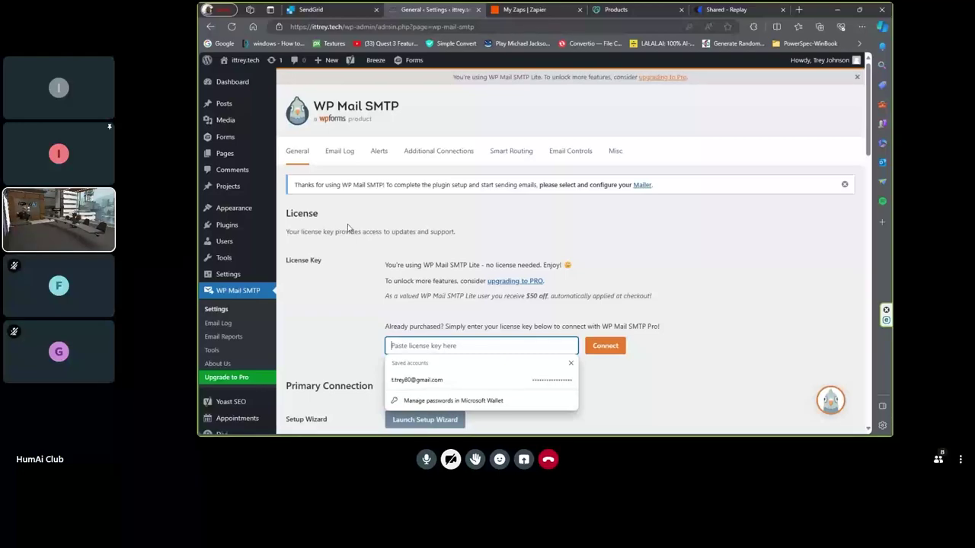
{"action": "scroll", "coordinate": [346, 232], "scroll_direction": "down", "scroll_amount": 6}
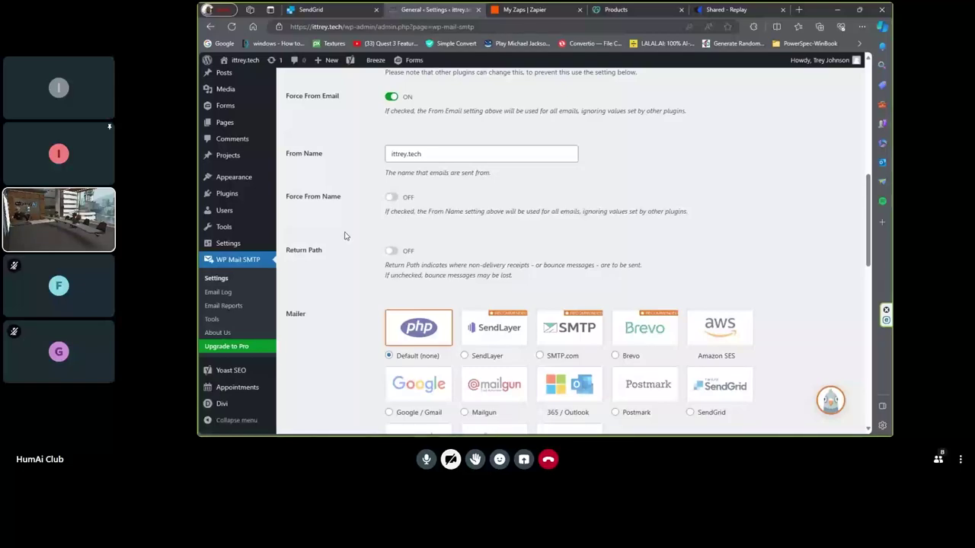
{"action": "scroll", "coordinate": [361, 281], "scroll_direction": "down", "scroll_amount": 3}
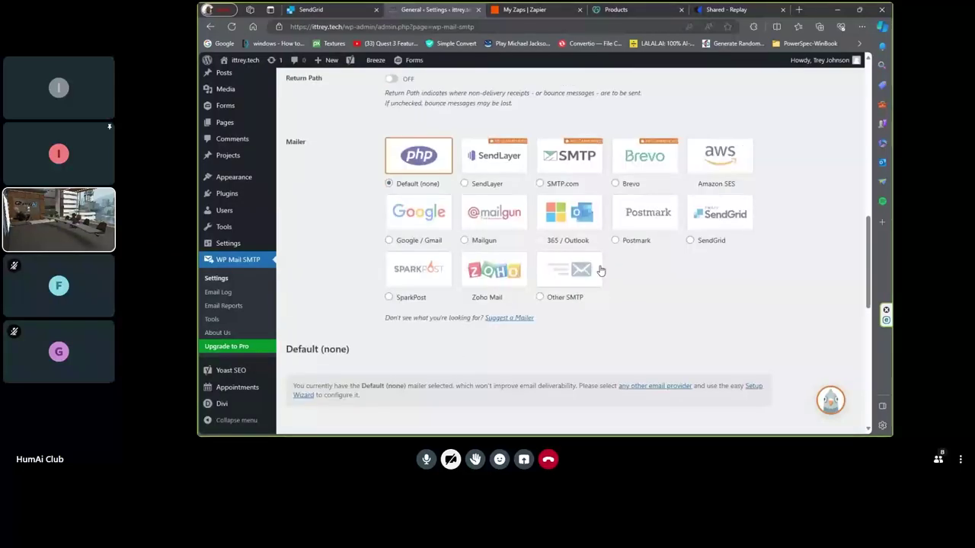
{"action": "left_click", "coordinate": [689, 239]}
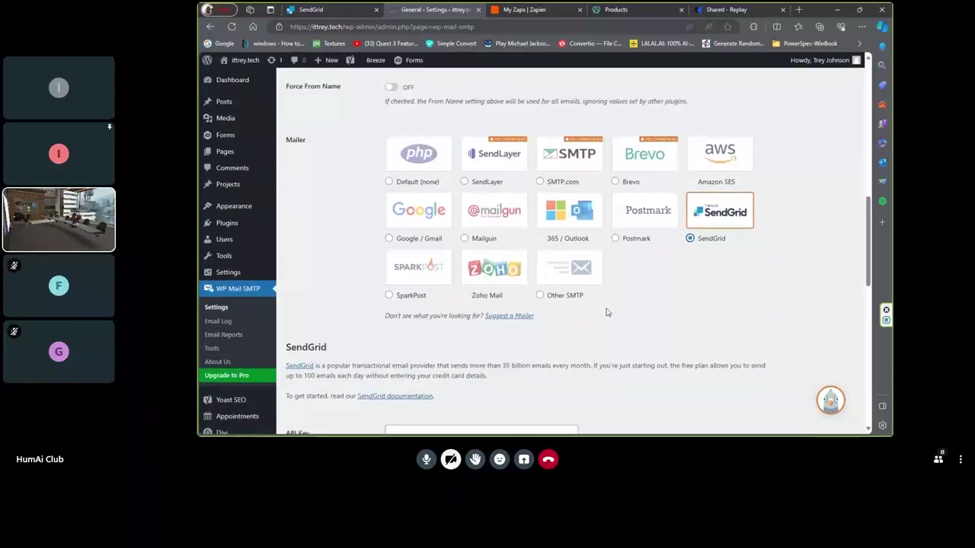
- Paste the new SendGrid API key into the API Key field
{"action": "scroll", "coordinate": [607, 312], "scroll_direction": "down", "scroll_amount": 3}
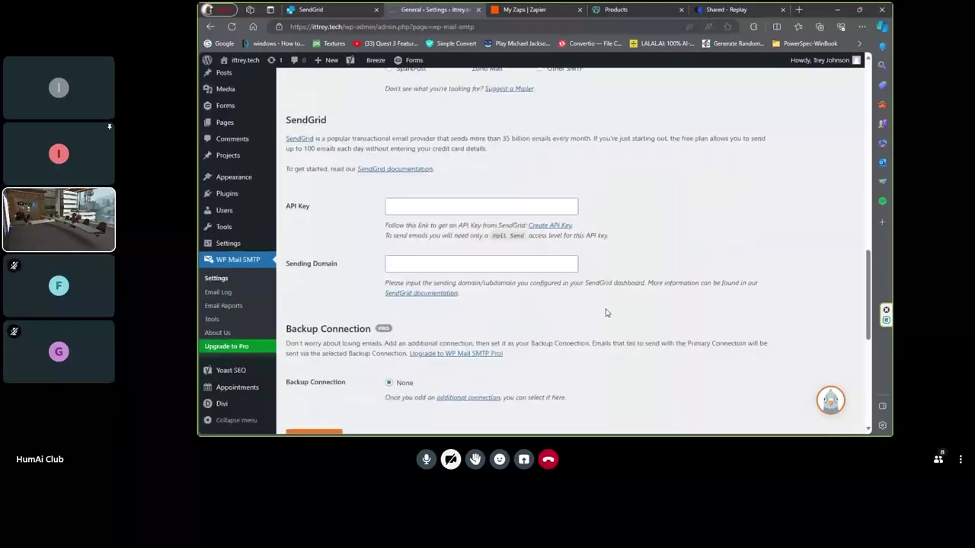
{"action": "left_click", "coordinate": [472, 207]}
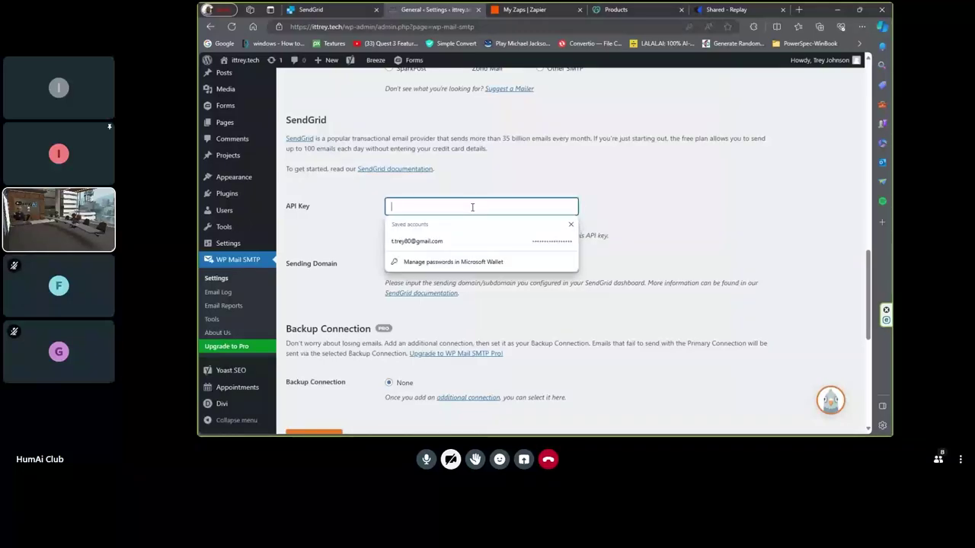
{"action": "key", "text": "ctrl+v"}
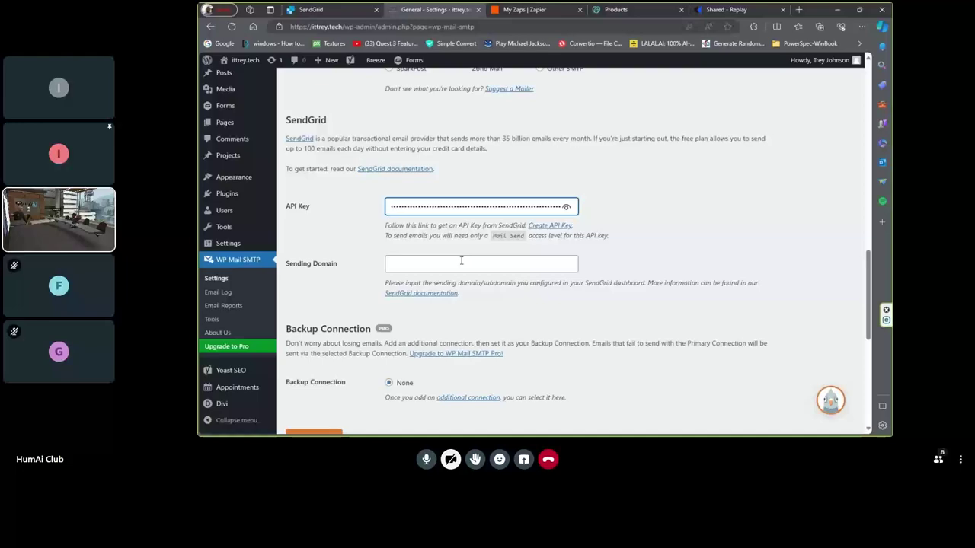
- Enter 'ittrey.te' as the Sending Domain and save the SendGrid mailer settings
{"action": "left_click", "coordinate": [460, 261]}
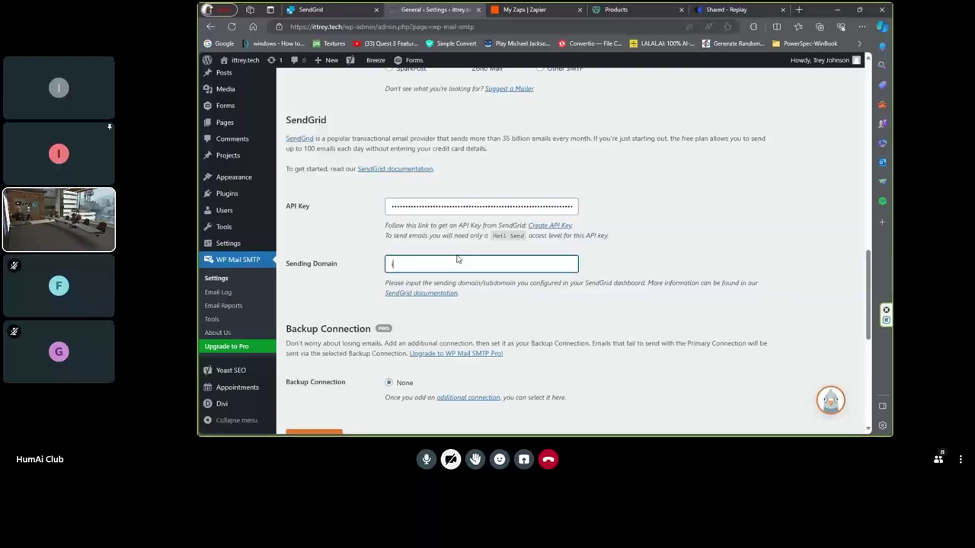
{"action": "type", "text": "ittrey.tech"}
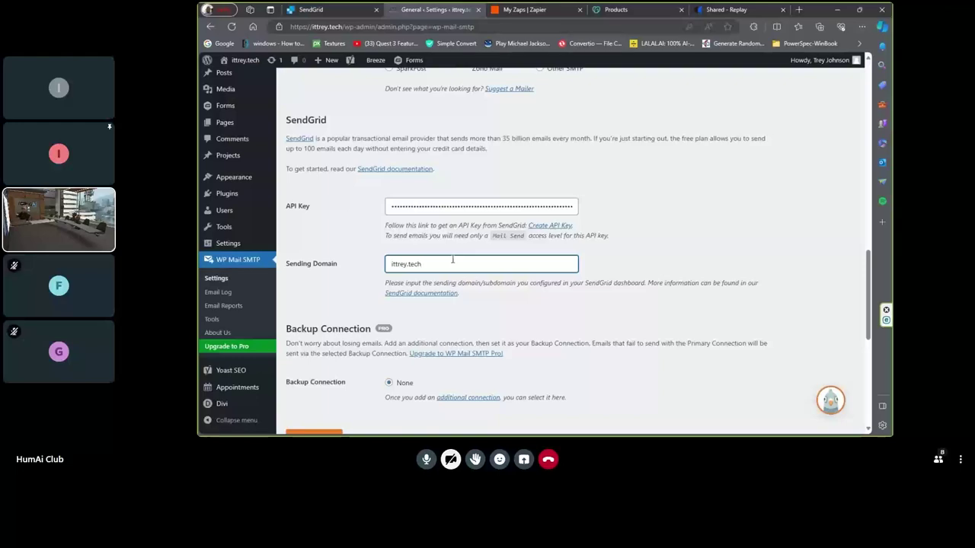
{"action": "scroll", "coordinate": [452, 260], "scroll_direction": "down", "scroll_amount": 5}
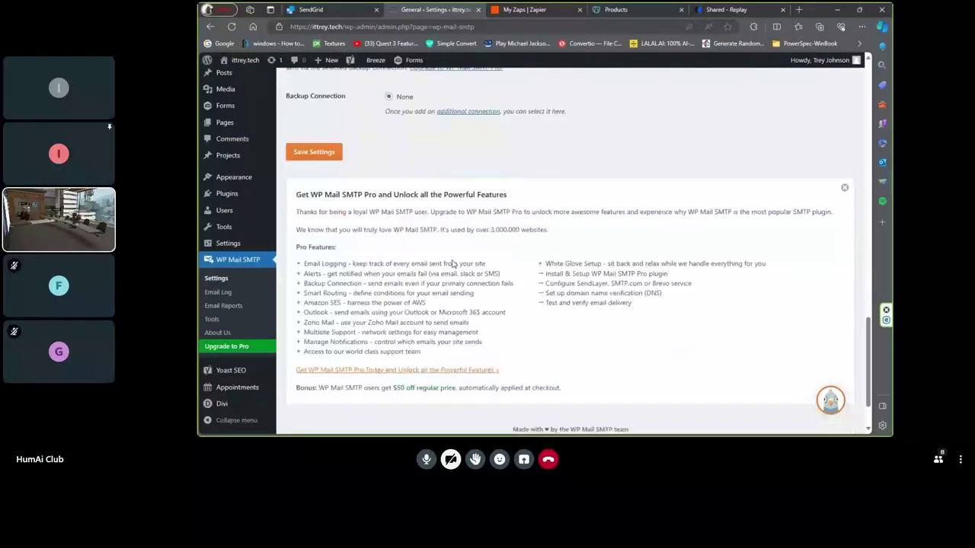
{"action": "left_click", "coordinate": [319, 153]}
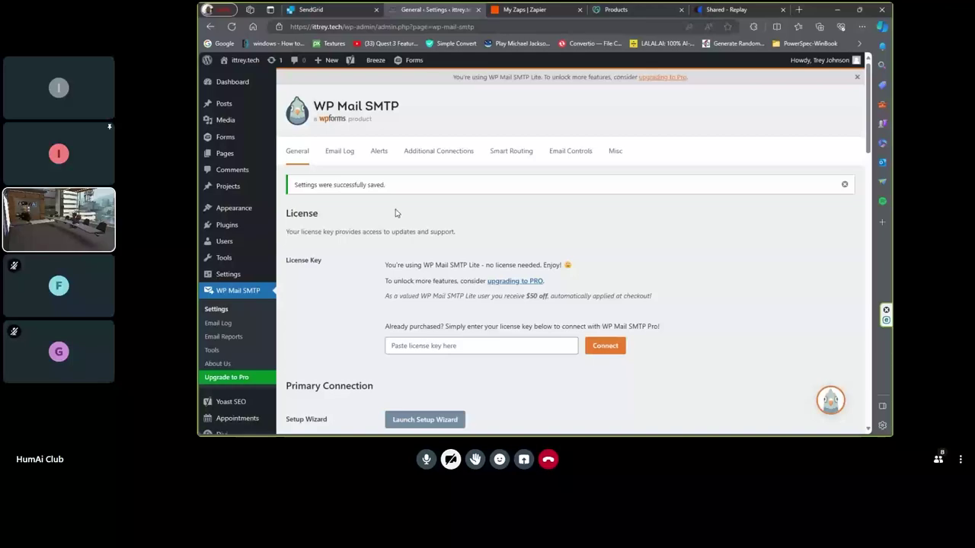
{"action": "scroll", "coordinate": [395, 214], "scroll_direction": "down", "scroll_amount": 3}
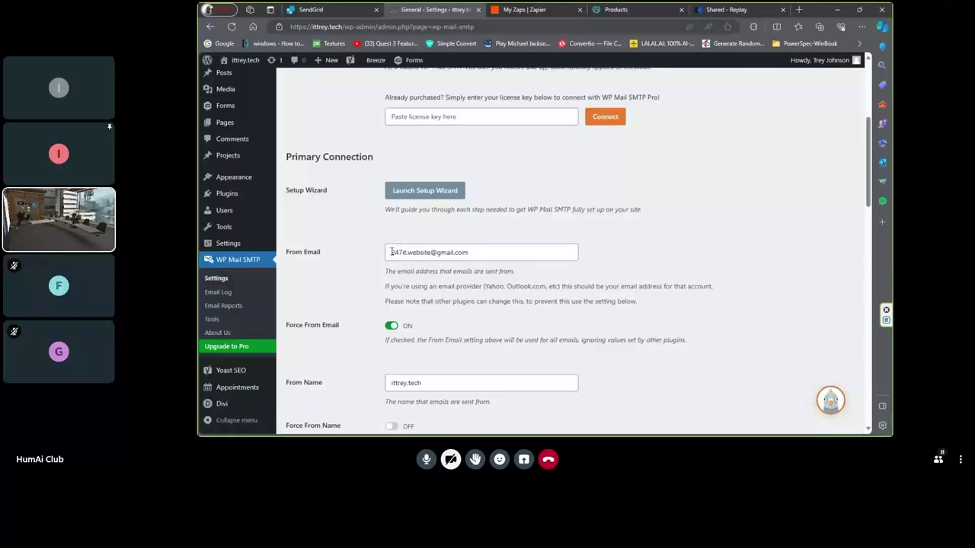
{"action": "left_click", "coordinate": [400, 252]}
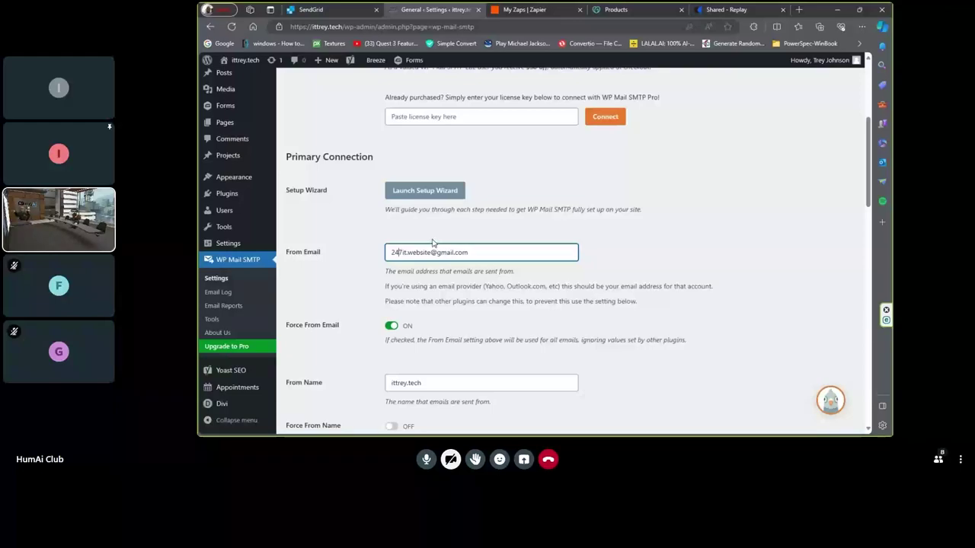
- Clear the old Gmail From Email and type the ittrey.tech domain with an @ sign
{"action": "type", "text": "@it"}
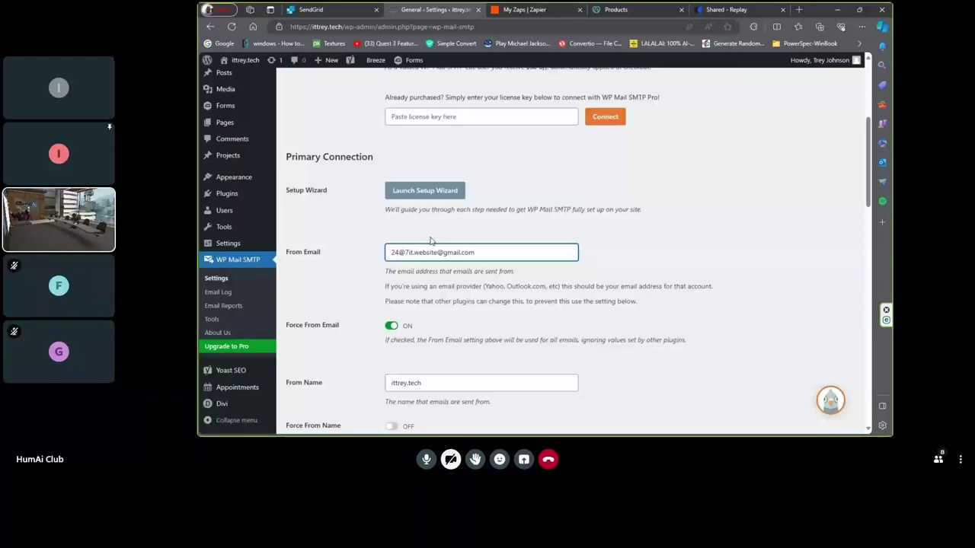
{"action": "type", "text": "trey.tec"}
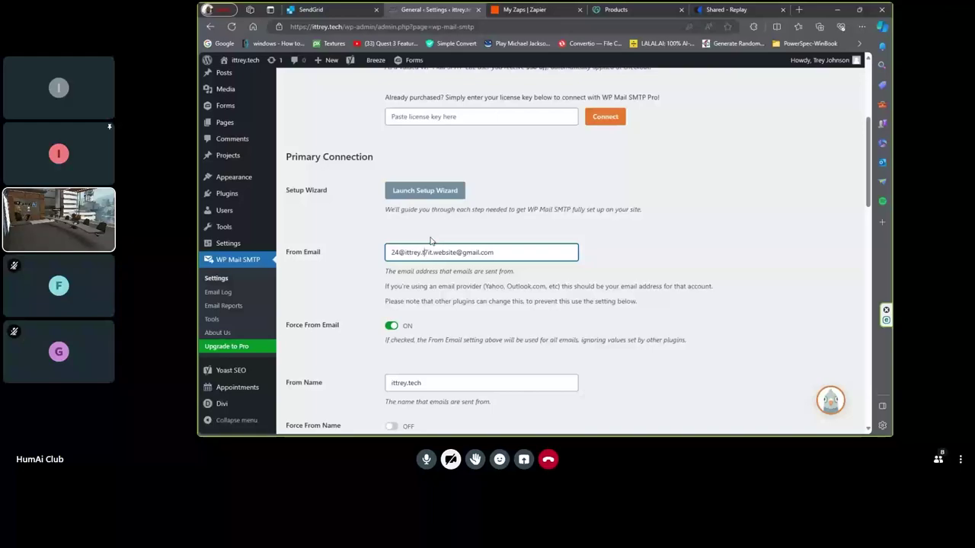
{"action": "type", "text": "h"}
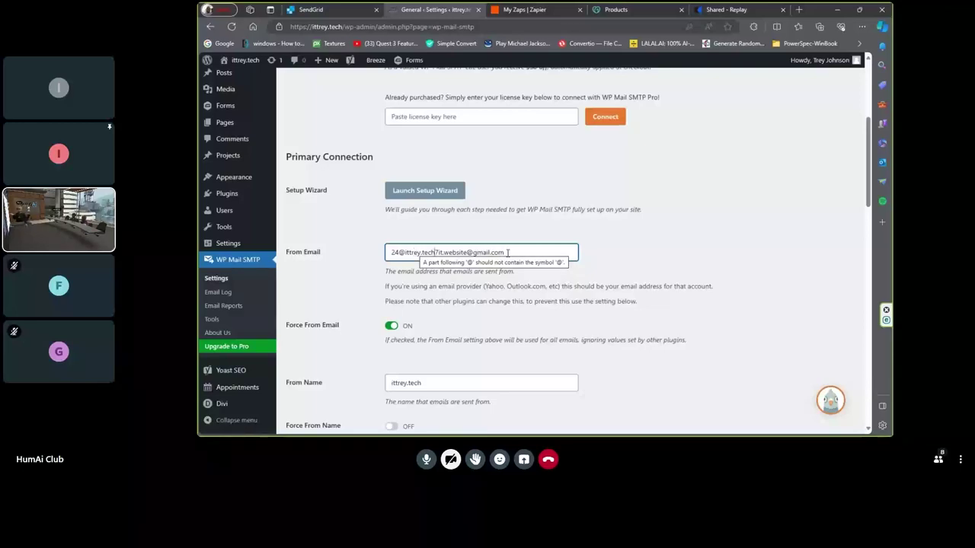
{"action": "left_click", "coordinate": [508, 253]}
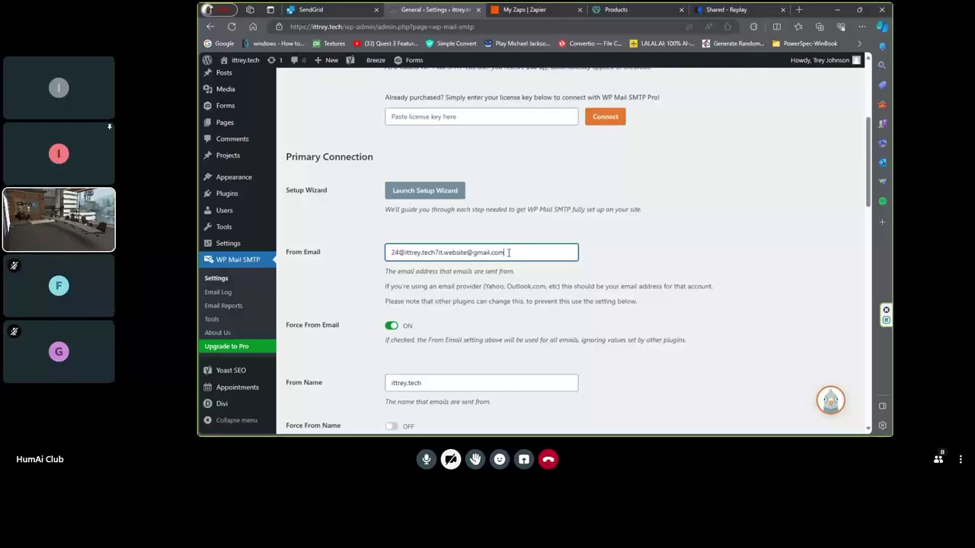
{"action": "left_click_drag", "start_coordinate": [506, 252], "coordinate": [389, 253]}
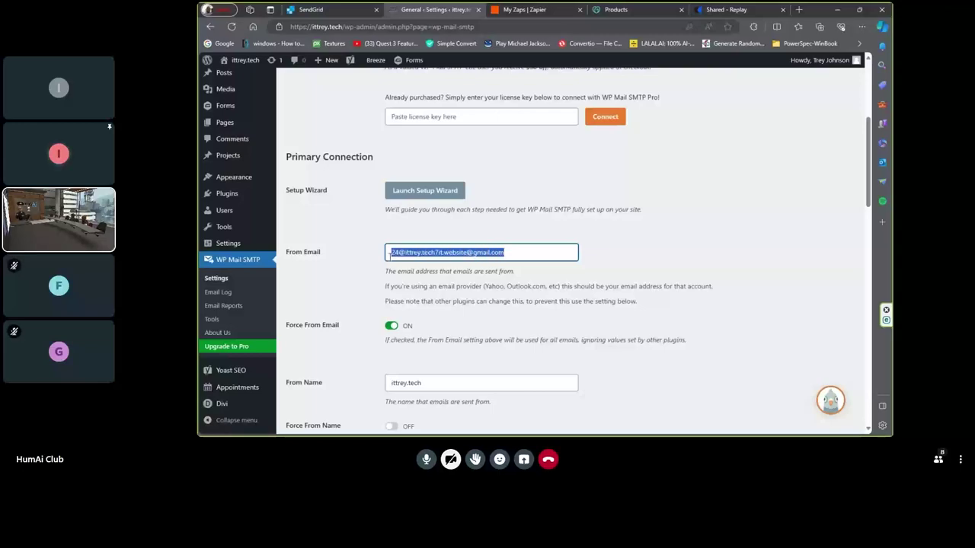
{"action": "key", "text": "BackSpace"}
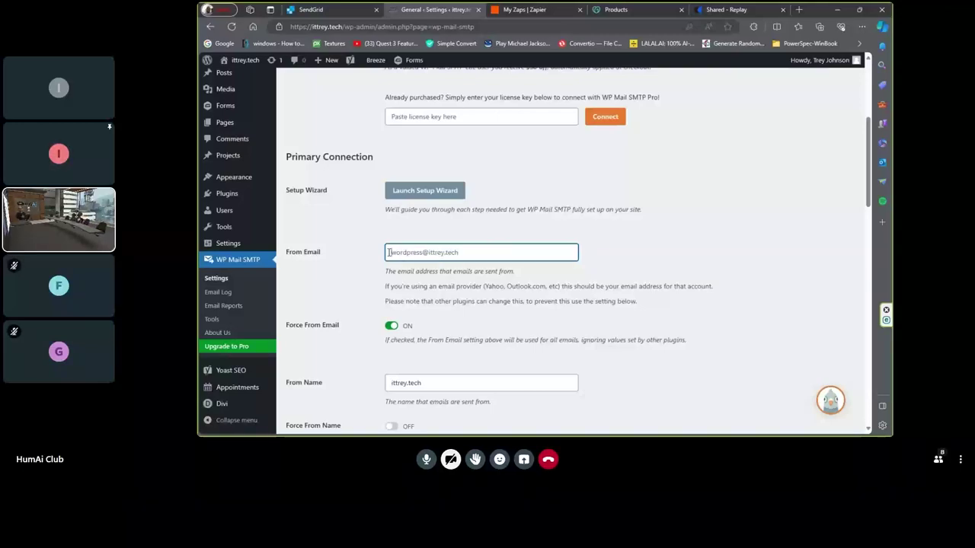
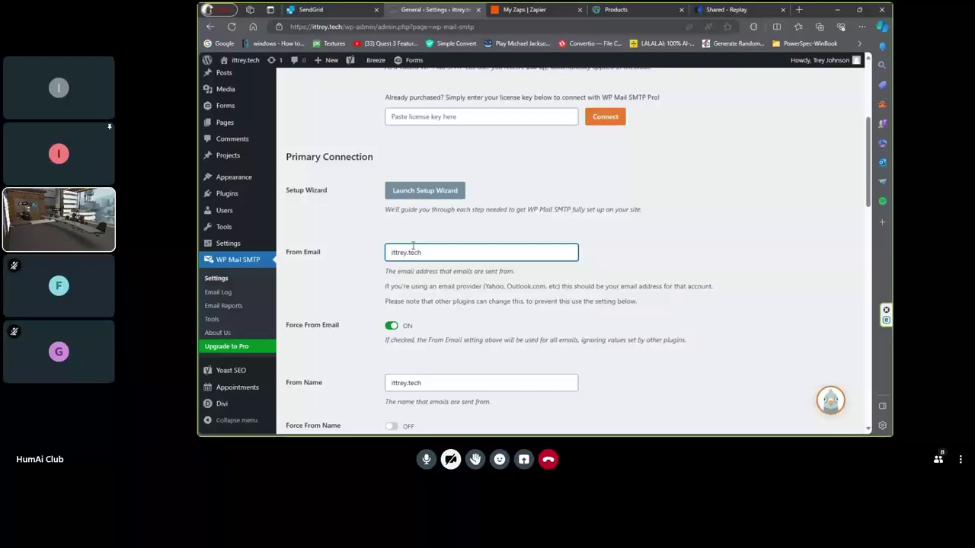
{"action": "left_click", "coordinate": [449, 256]}
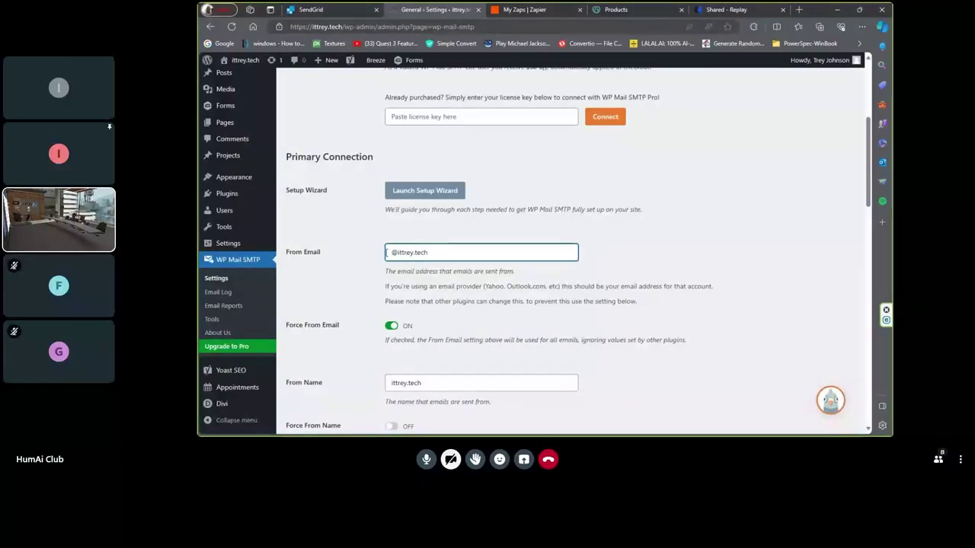
{"action": "left_click", "coordinate": [390, 252]}
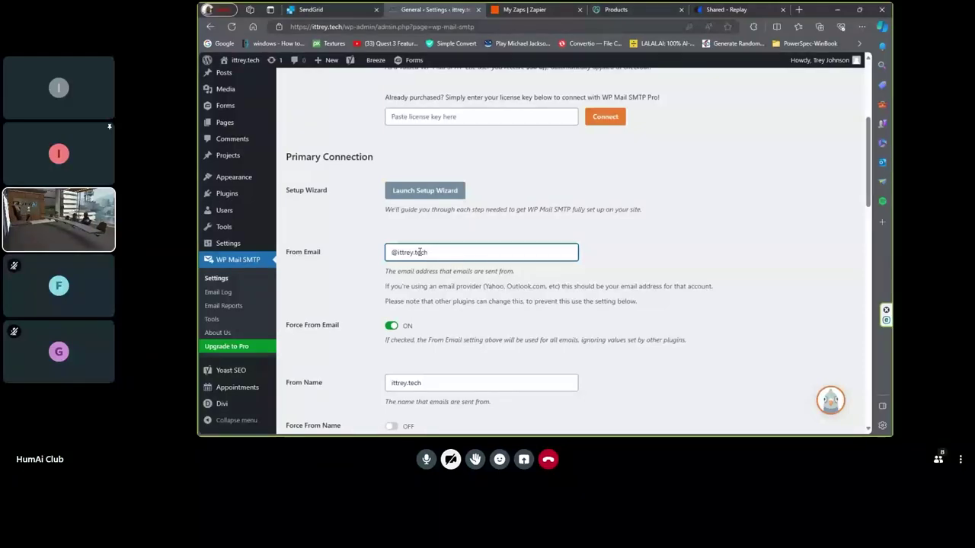
{"action": "type", "text": "Trey"}
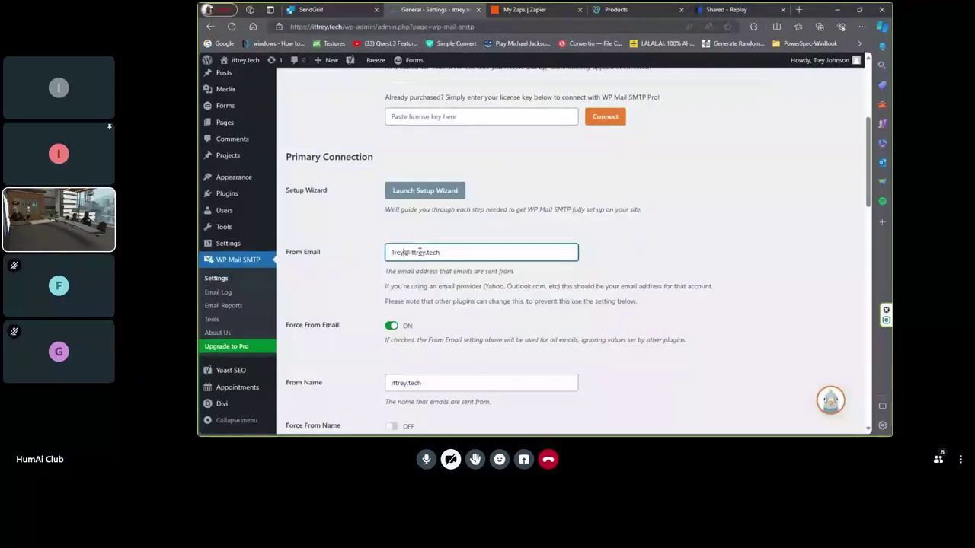
{"action": "key", "text": "BackSpace"}
{"action": "key", "text": "BackSpace"}
{"action": "key", "text": "BackSpace"}
{"action": "key", "text": "BackSpace"}
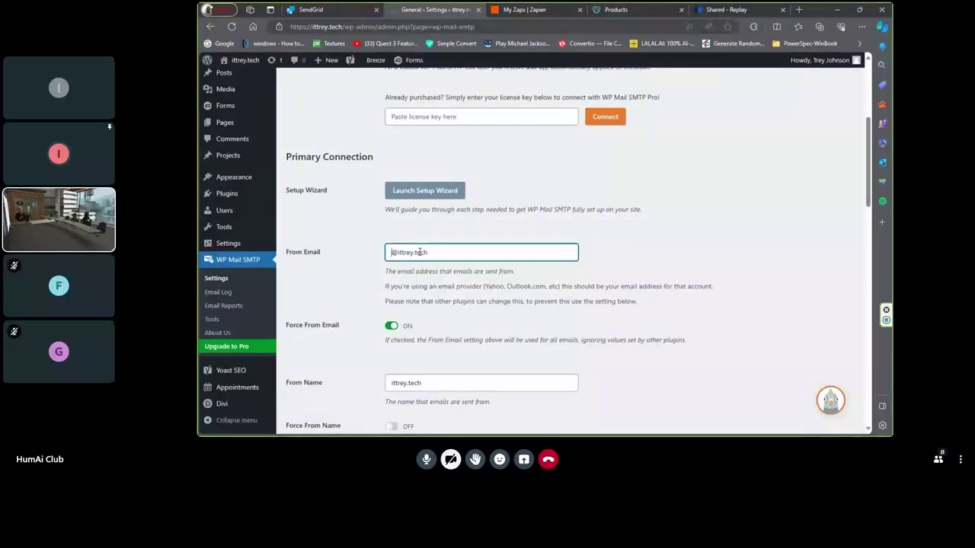
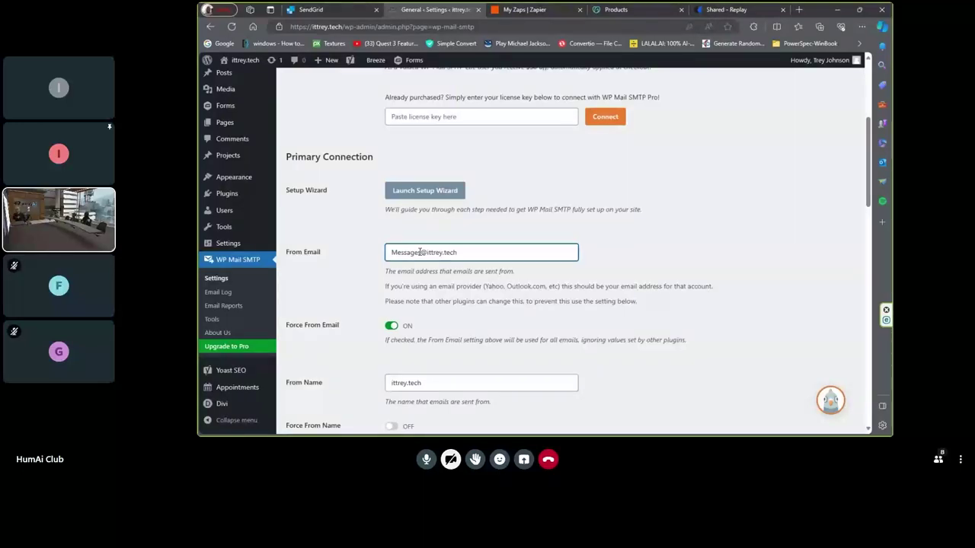
{"action": "left_click", "coordinate": [420, 252]}
{"action": "type", "text": "s"}
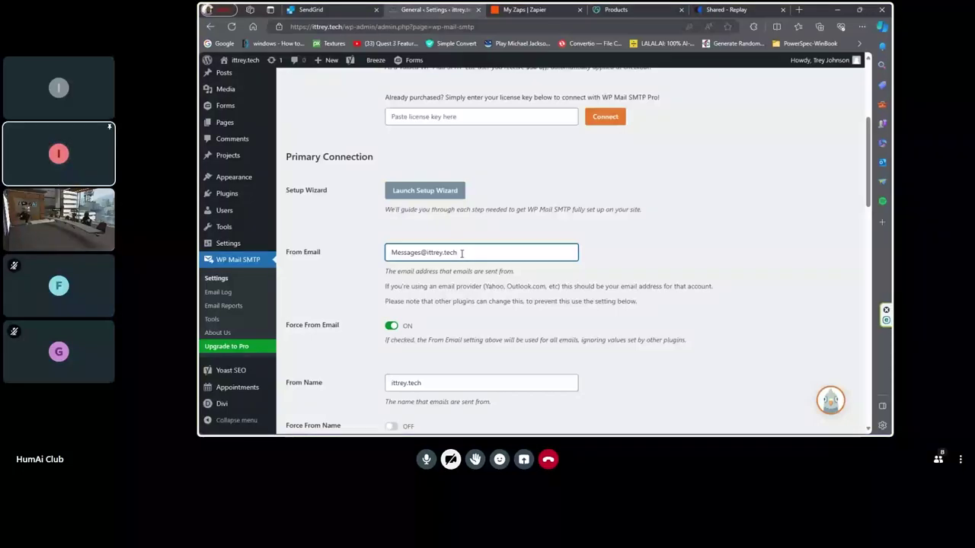
{"action": "left_click", "coordinate": [460, 252]}
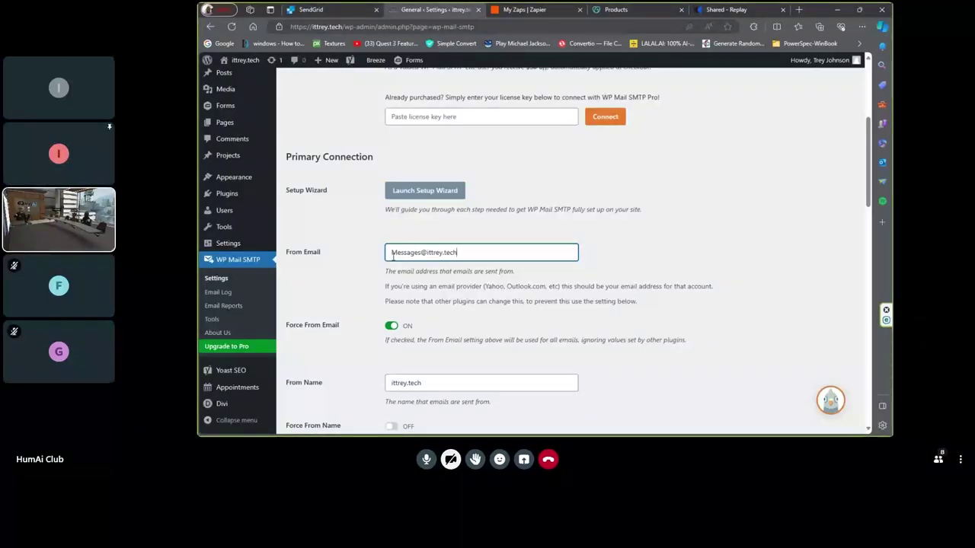
{"action": "left_click_drag", "start_coordinate": [397, 253], "coordinate": [383, 256]}
{"action": "type", "text": "m"}
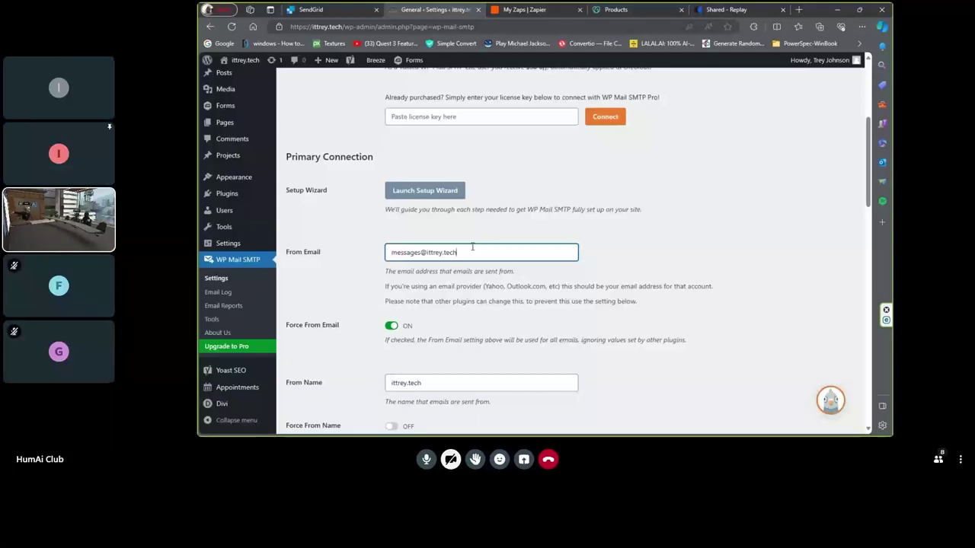
- Edit the From Name, removing the 'tech' ending and fixing the new sender name's capitalisation
{"action": "scroll", "coordinate": [492, 261], "scroll_direction": "down", "scroll_amount": 3}
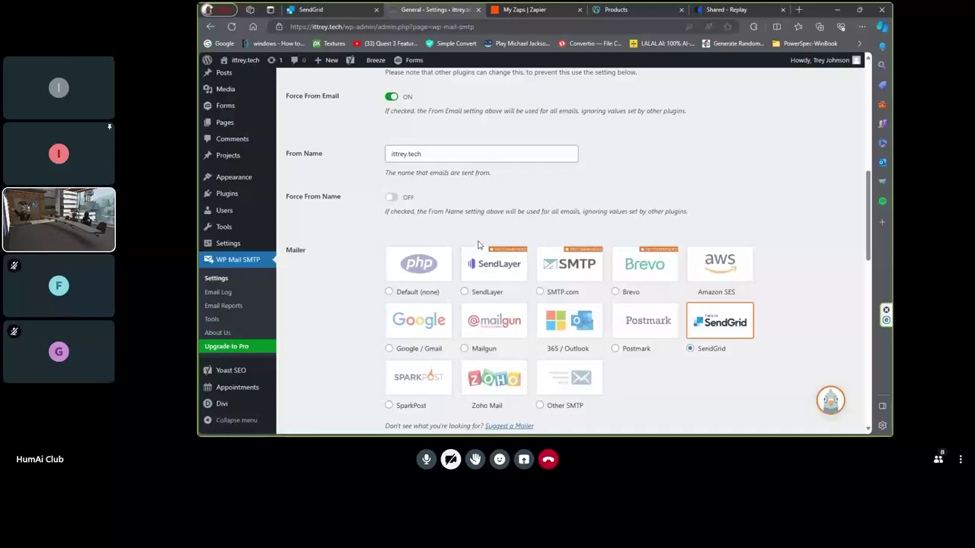
{"action": "scroll", "coordinate": [478, 244], "scroll_direction": "up", "scroll_amount": 1}
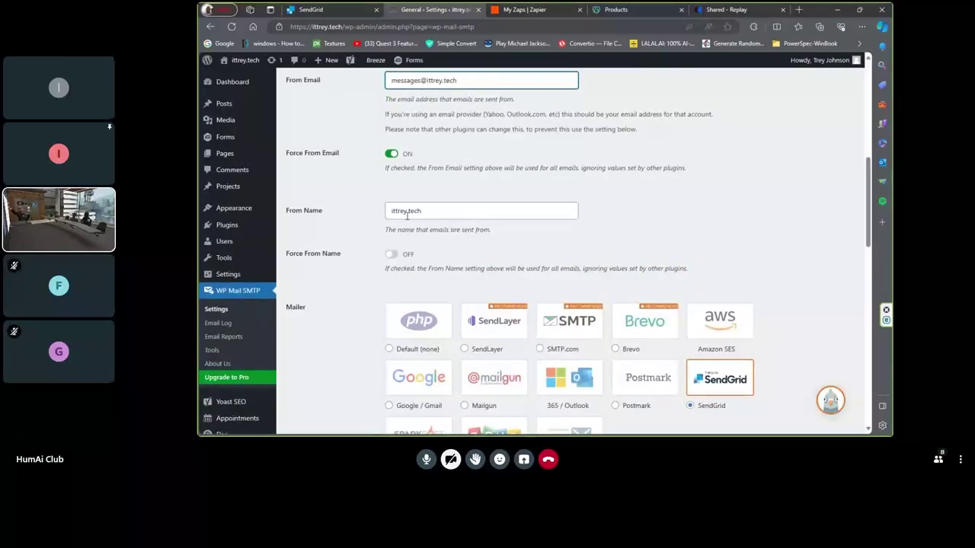
{"action": "scroll", "coordinate": [402, 177], "scroll_direction": "up", "scroll_amount": 1}
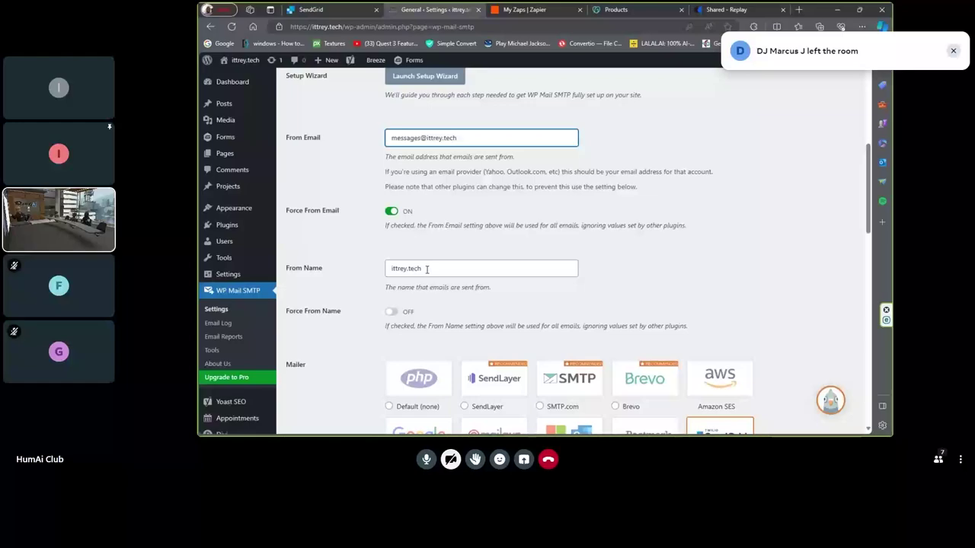
{"action": "left_click", "coordinate": [427, 269]}
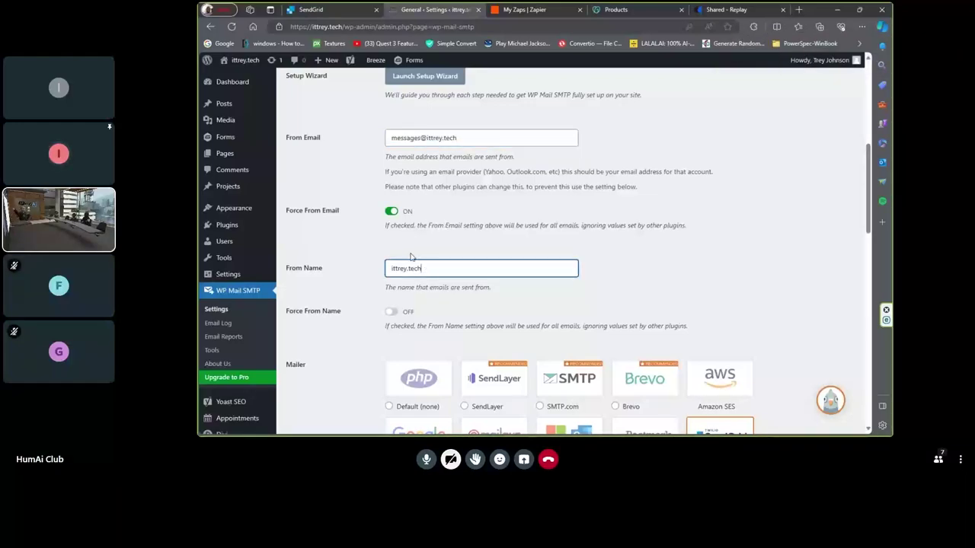
{"action": "key", "text": "BackSpace"}
{"action": "key", "text": "BackSpace"}
{"action": "key", "text": "BackSpace"}
{"action": "key", "text": "BackSpace"}
{"action": "key", "text": "BackSpace"}
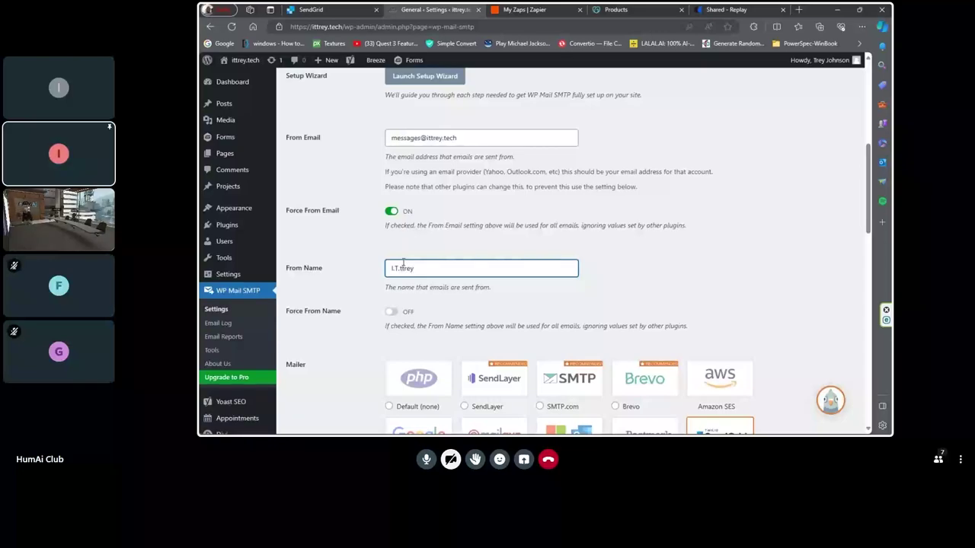
{"action": "key", "text": "BackSpace"}
{"action": "type", "text": "."}
{"action": "key", "text": "BackSpace"}
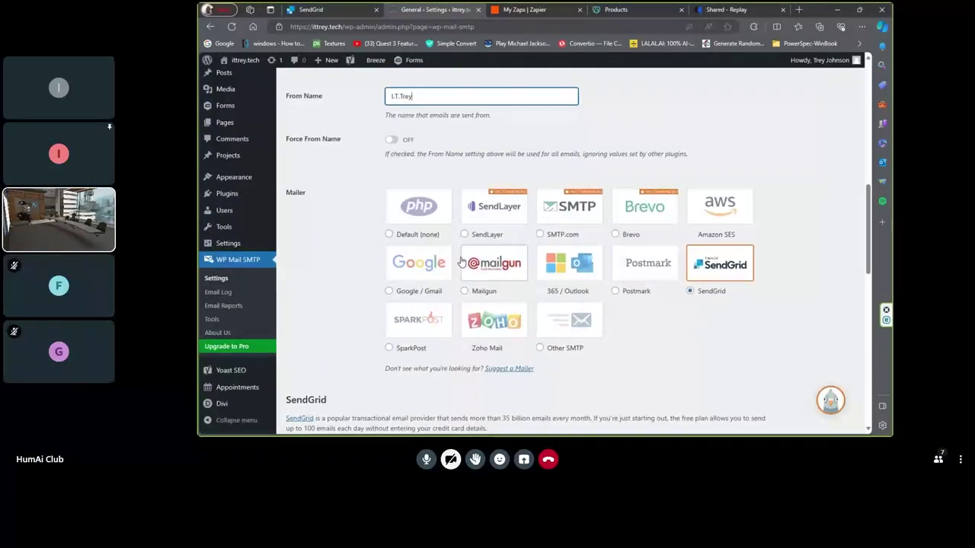
- Save the WP Mail SMTP settings with the updated From Email and From Name
{"action": "scroll", "coordinate": [446, 263], "scroll_direction": "down", "scroll_amount": 3}
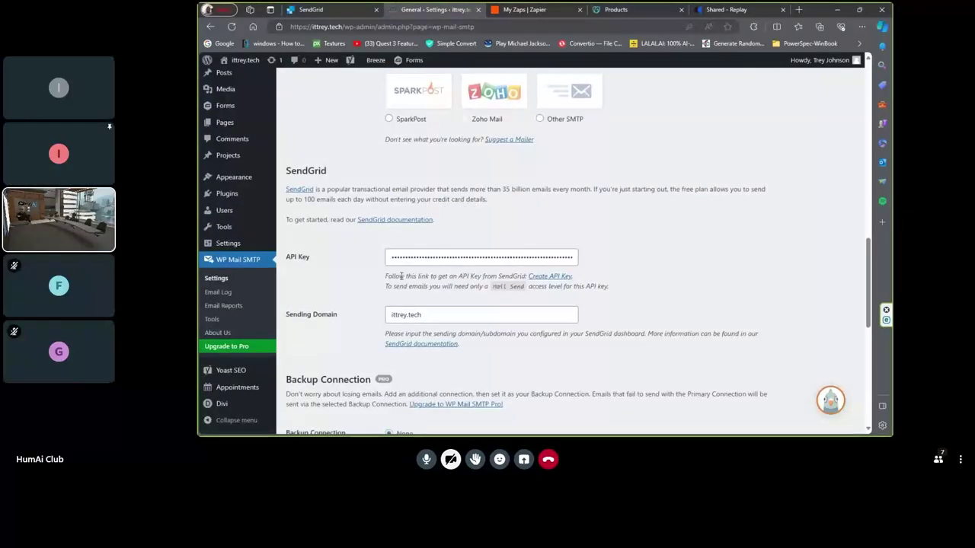
{"action": "scroll", "coordinate": [433, 279], "scroll_direction": "down", "scroll_amount": 4}
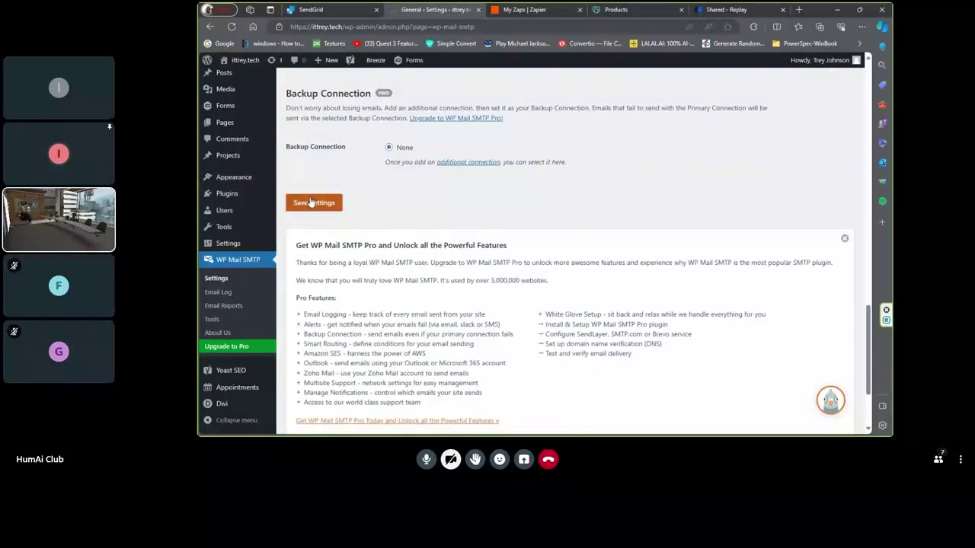
{"action": "left_click", "coordinate": [310, 203]}
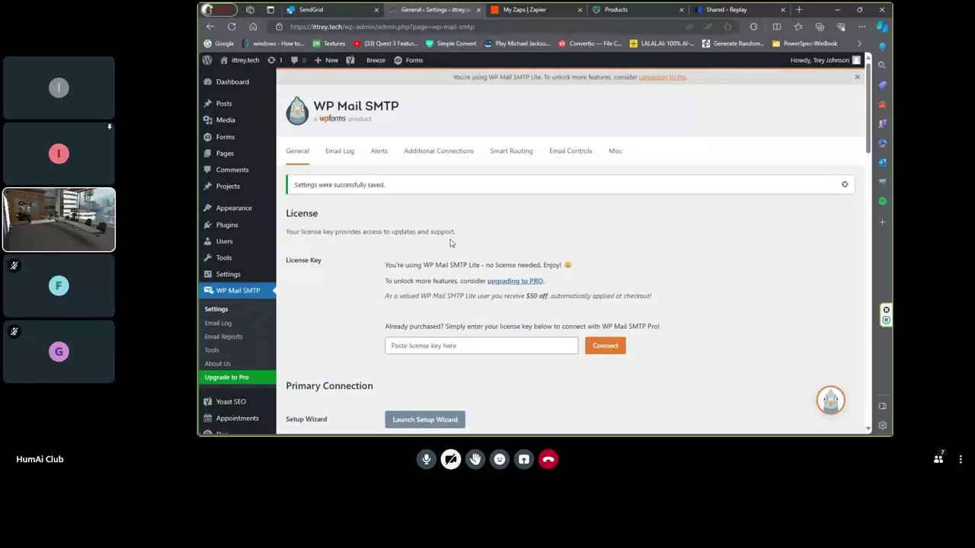
{"action": "scroll", "coordinate": [449, 242], "scroll_direction": "down", "scroll_amount": 3}
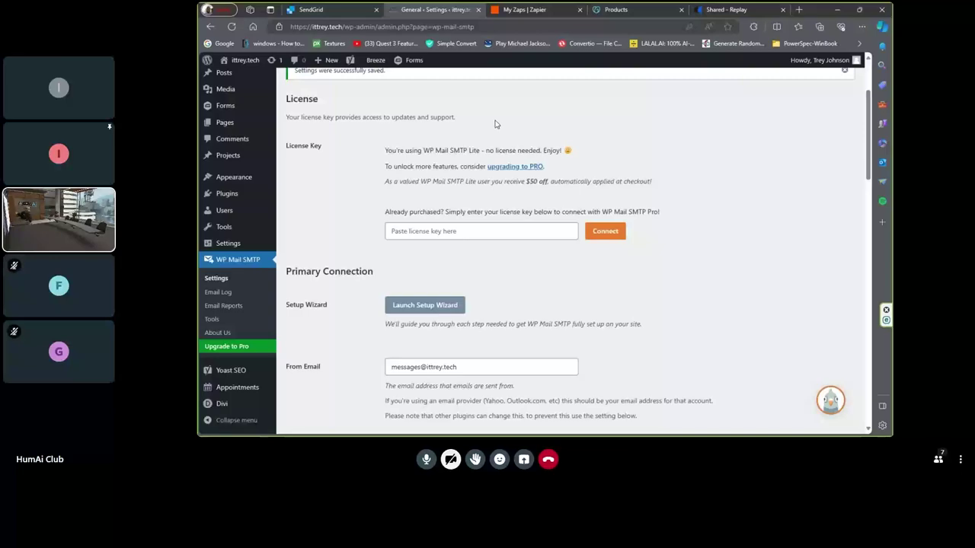
{"action": "scroll", "coordinate": [494, 124], "scroll_direction": "down", "scroll_amount": 1}
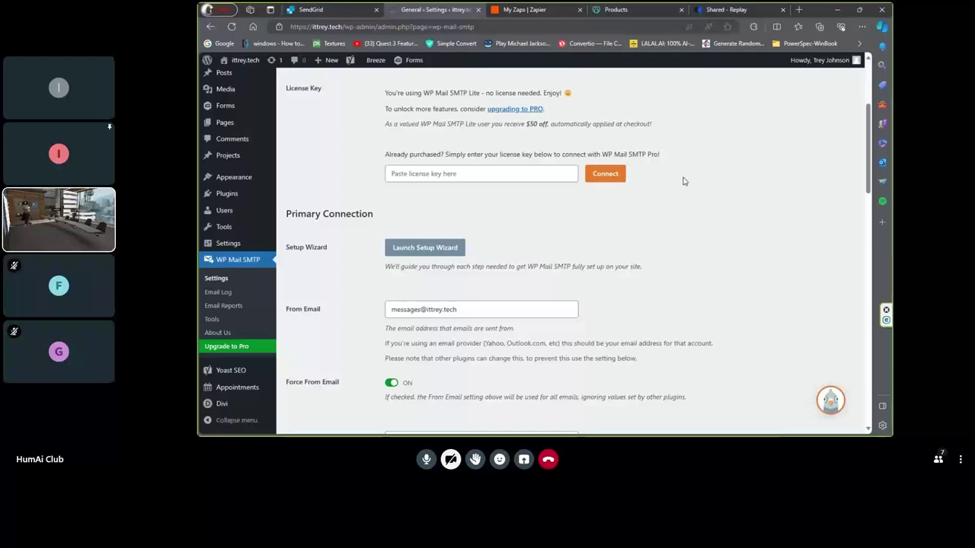
{"action": "scroll", "coordinate": [683, 181], "scroll_direction": "down", "scroll_amount": 1}
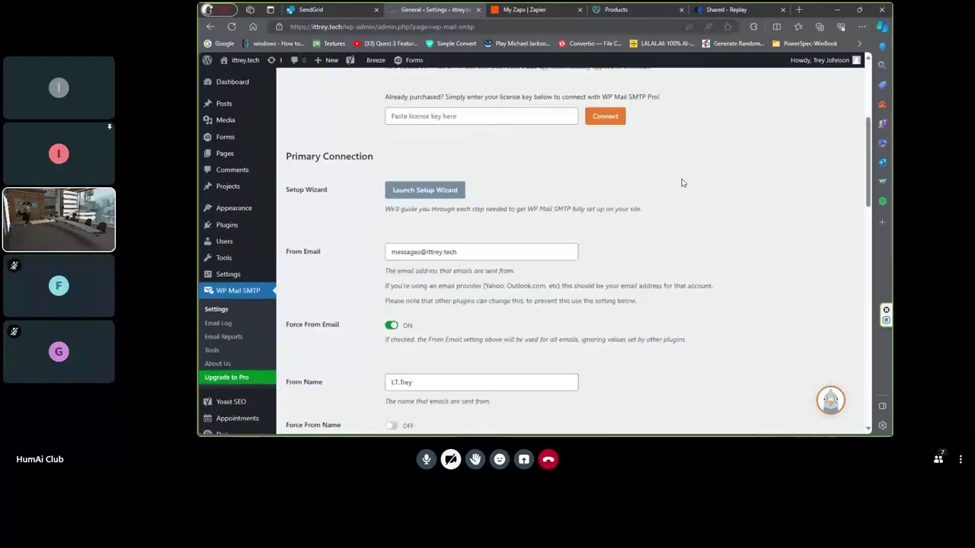
{"action": "scroll", "coordinate": [683, 183], "scroll_direction": "up", "scroll_amount": 4}
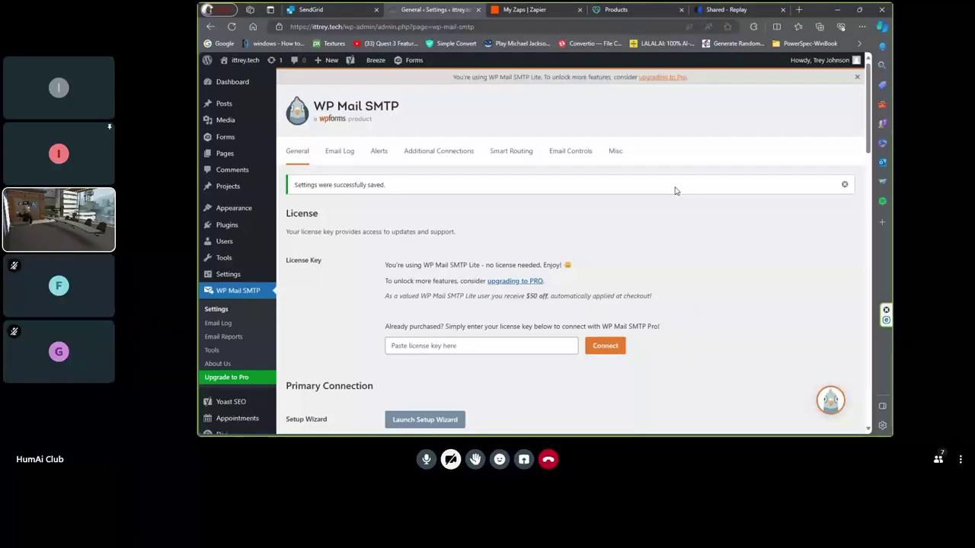
{"action": "scroll", "coordinate": [674, 191], "scroll_direction": "down", "scroll_amount": 3}
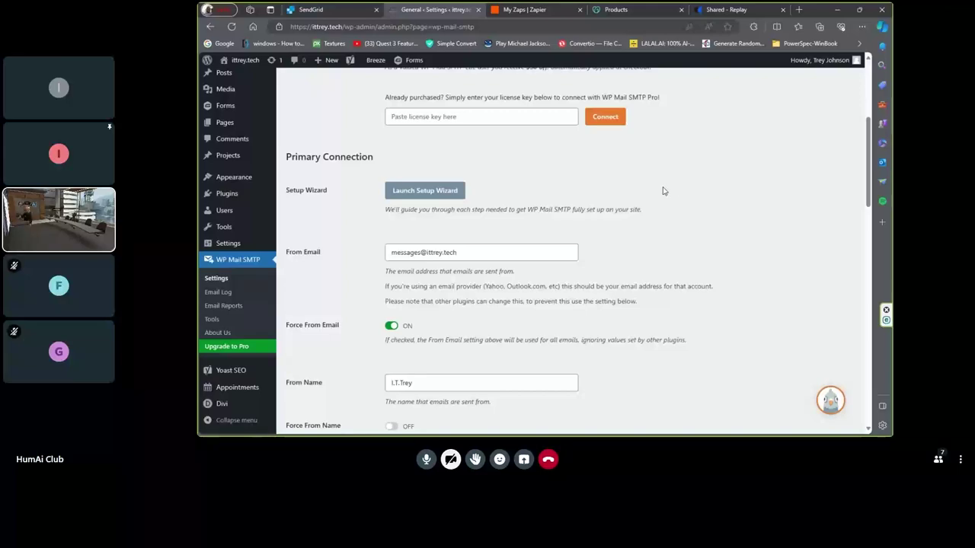
{"action": "scroll", "coordinate": [657, 194], "scroll_direction": "down", "scroll_amount": 3}
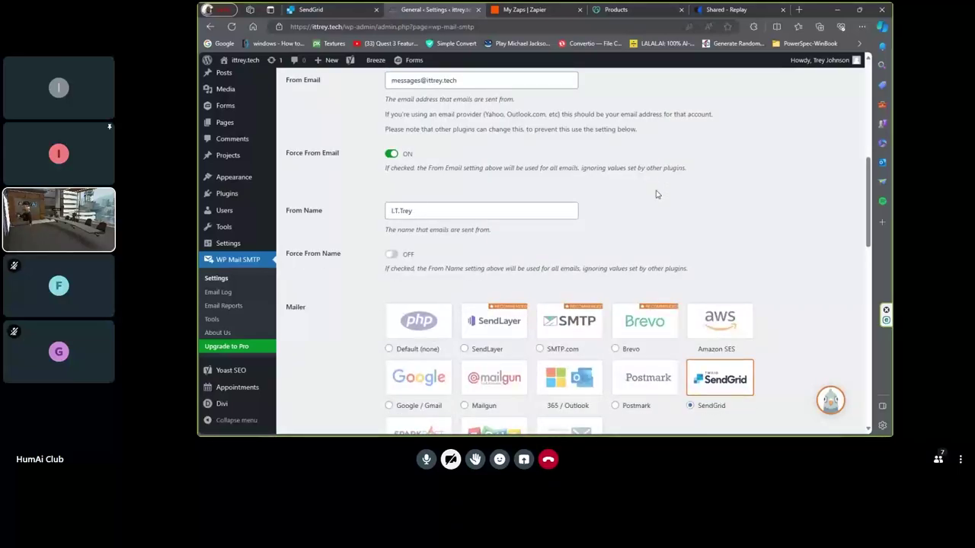
{"action": "scroll", "coordinate": [657, 194], "scroll_direction": "down", "scroll_amount": 2}
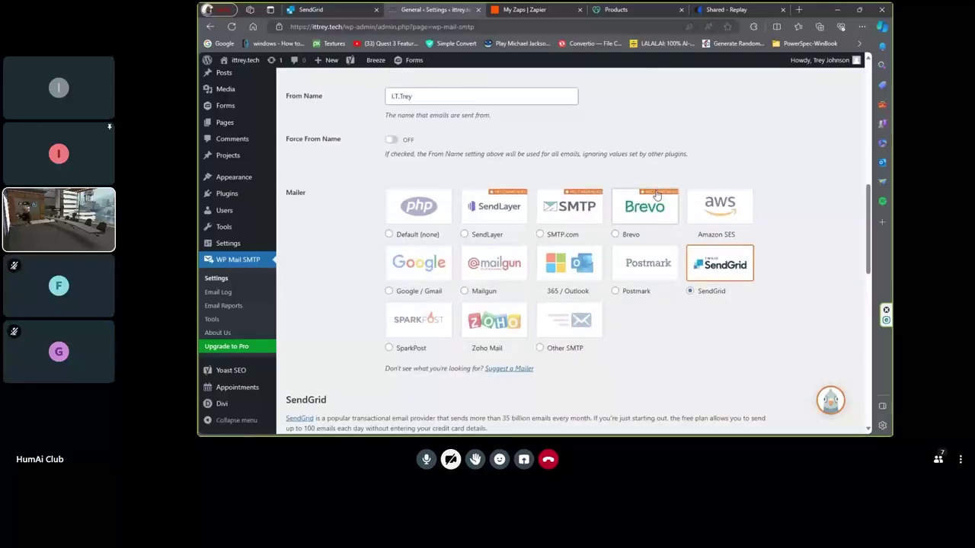
{"action": "scroll", "coordinate": [657, 194], "scroll_direction": "down", "scroll_amount": 2}
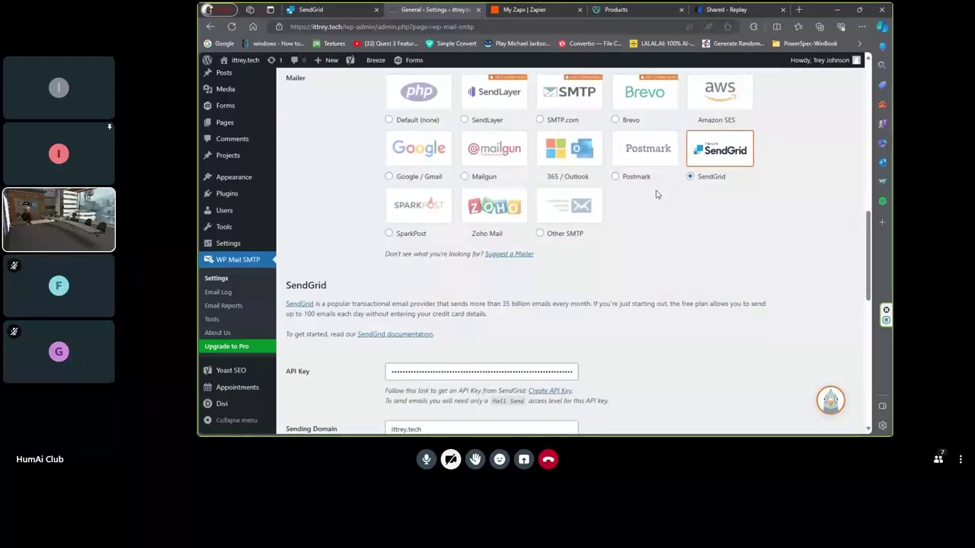
{"action": "scroll", "coordinate": [657, 194], "scroll_direction": "down", "scroll_amount": 1}
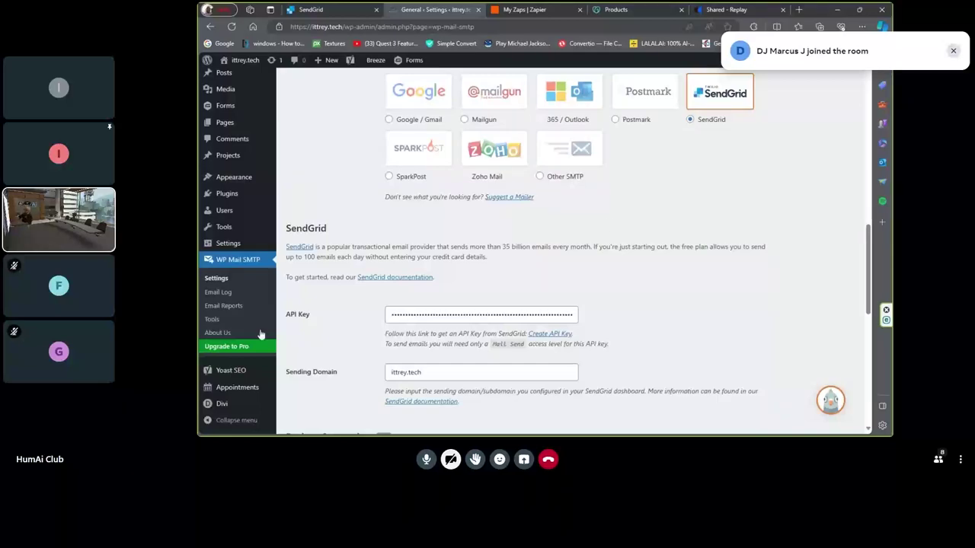
{"action": "left_click", "coordinate": [216, 321]}
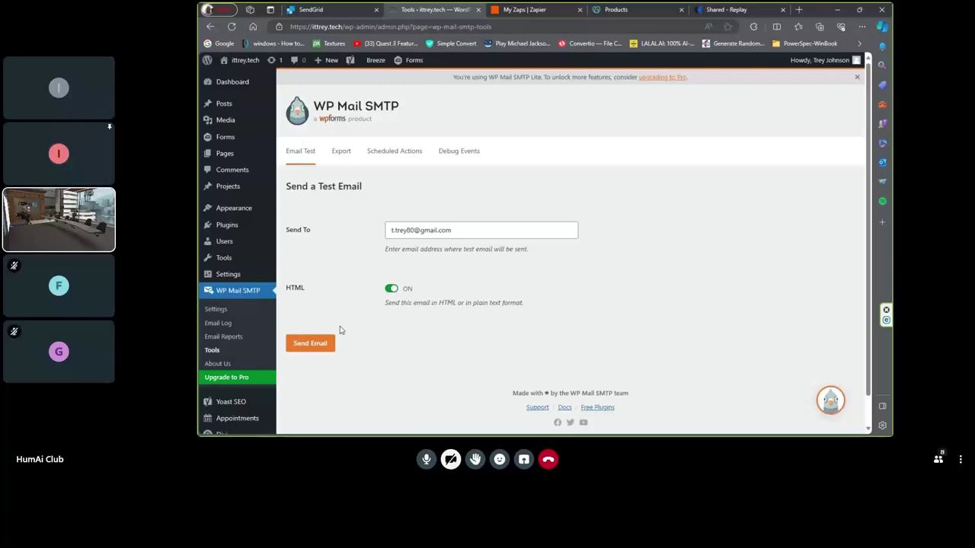
- Send a test email from the Email Test tab to the entered address
{"action": "left_click", "coordinate": [318, 346]}
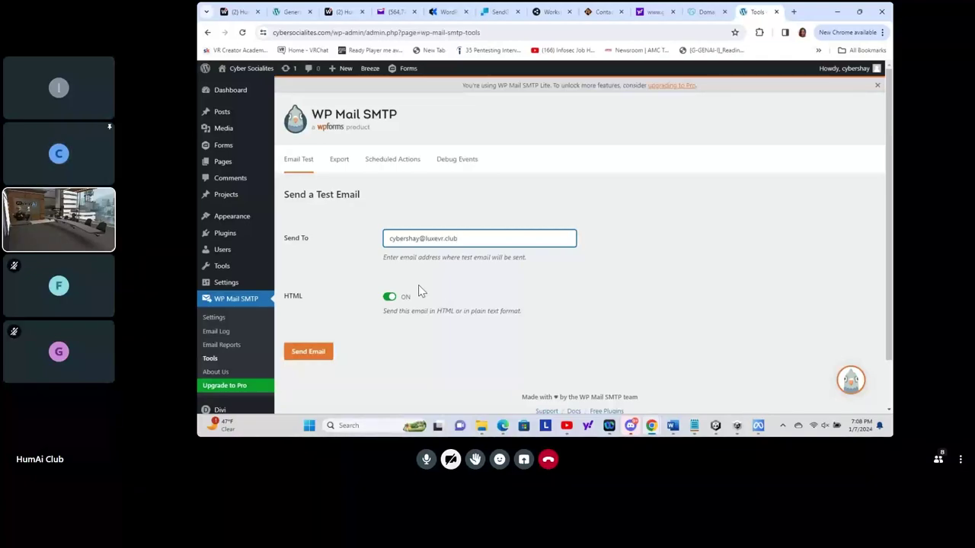
- Delete the recipient address from the Send To field
{"action": "key", "text": "BackSpace"}
{"action": "key", "text": "BackSpace"}
{"action": "key", "text": "BackSpace"}
{"action": "key", "text": "BackSpace"}
{"action": "key", "text": "BackSpace"}
{"action": "key", "text": "BackSpace"}
{"action": "key", "text": "BackSpace"}
{"action": "key", "text": "BackSpace"}
{"action": "key", "text": "BackSpace"}
{"action": "key", "text": "BackSpace"}
{"action": "key", "text": "BackSpace"}
{"action": "key", "text": "BackSpace"}
{"action": "key", "text": "BackSpace"}
{"action": "key", "text": "BackSpace"}
{"action": "key", "text": "BackSpace"}
{"action": "key", "text": "BackSpace"}
{"action": "key", "text": "BackSpace"}
{"action": "key", "text": "BackSpace"}
{"action": "key", "text": "BackSpace"}
{"action": "key", "text": "BackSpace"}
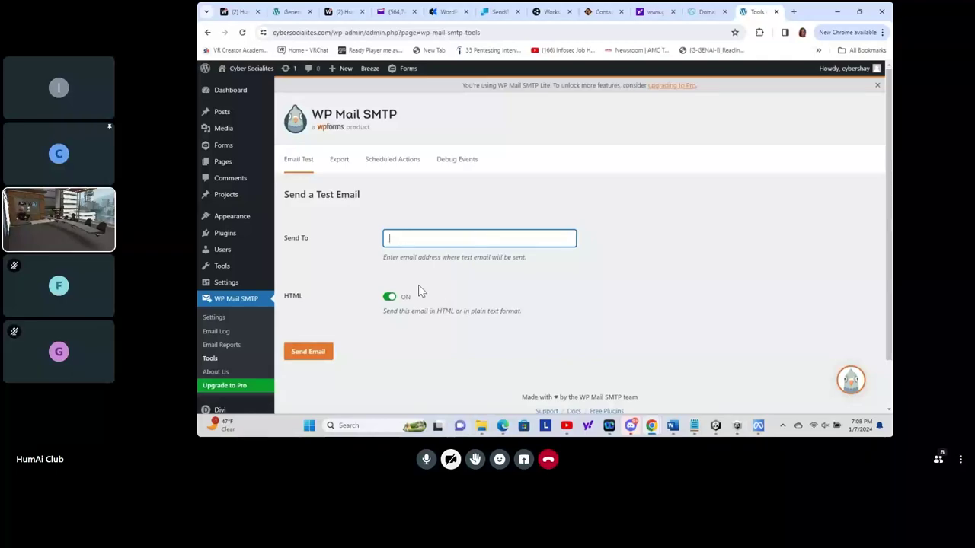